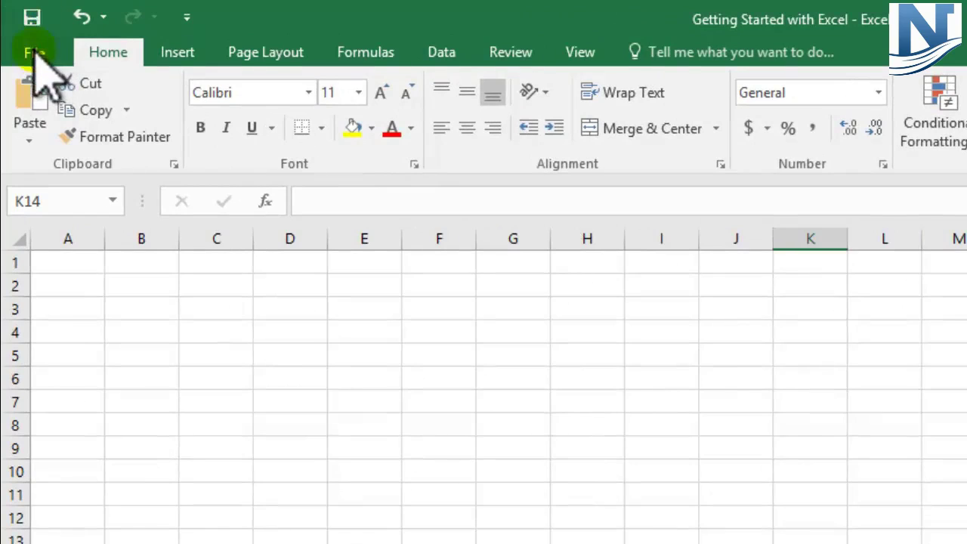
View the workbook's file information page and return to the worksheet
left_click(31, 53)
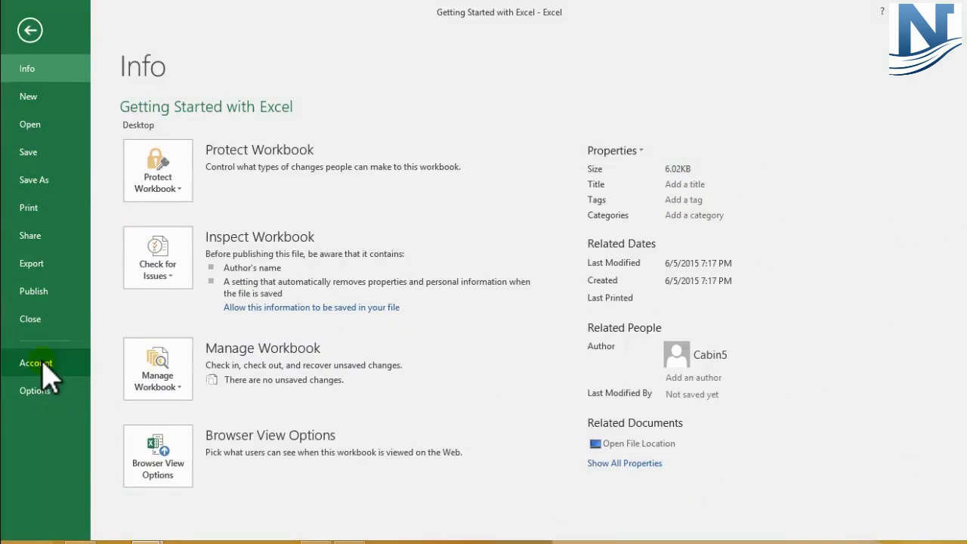
key("Escape")
Enter the text Excel in cell E5
left_click(221, 226)
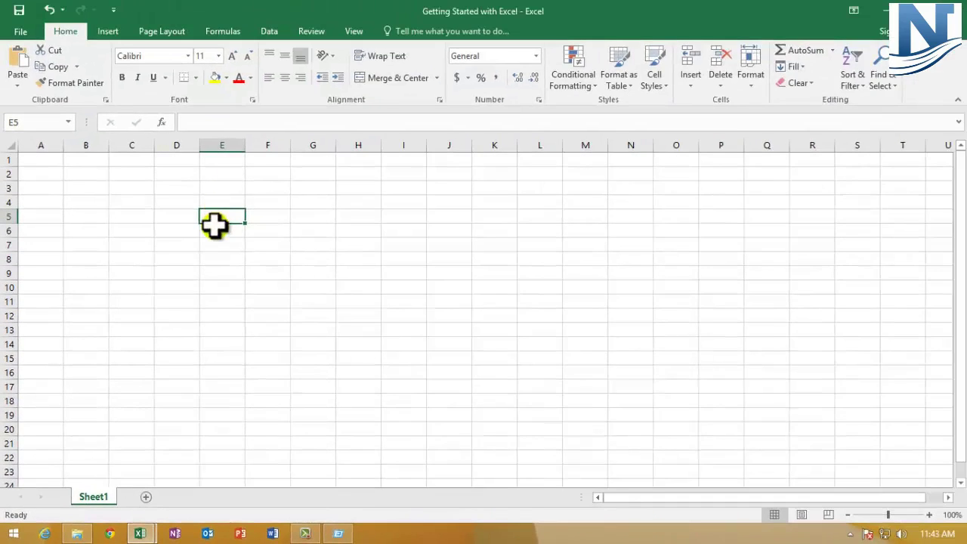
type("Exce")
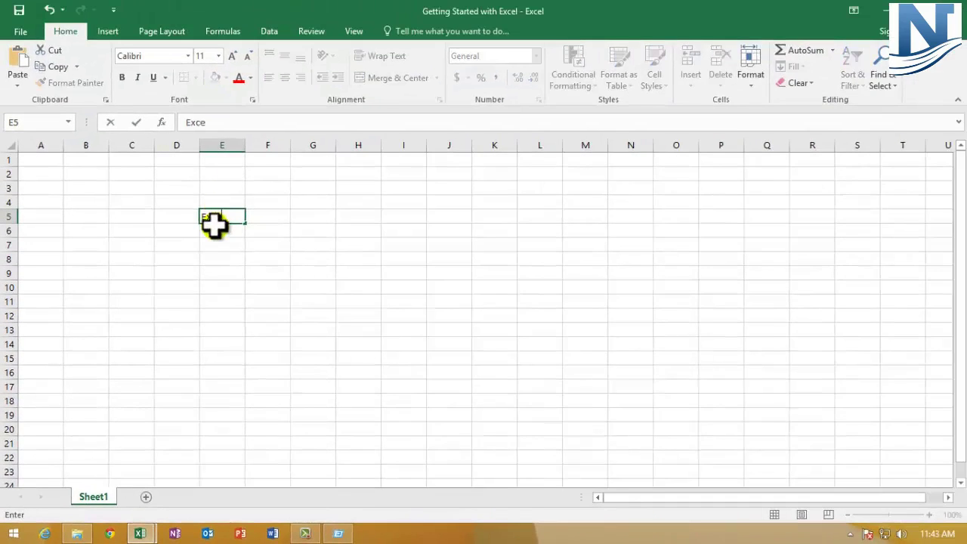
type("l")
key("Return")
left_click(232, 217)
double_click(215, 218)
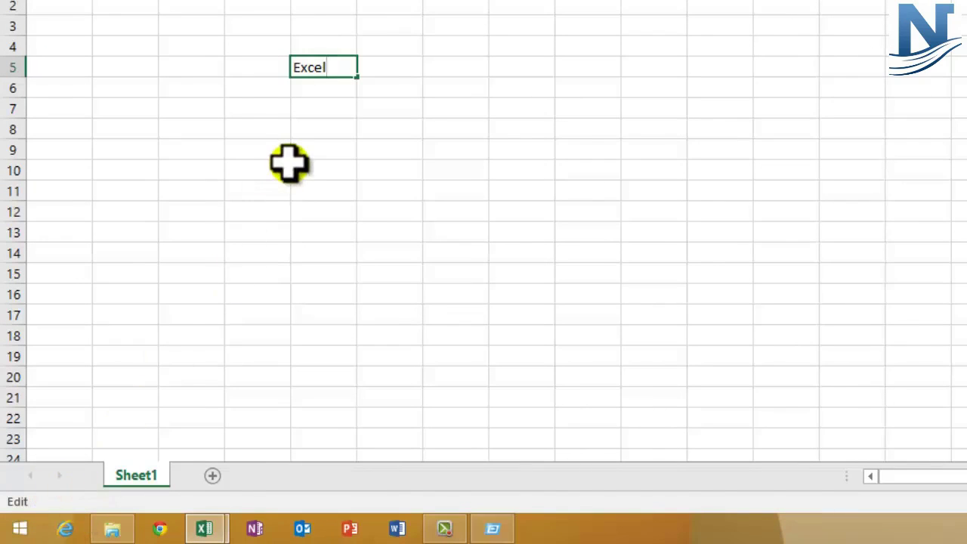
key("Return")
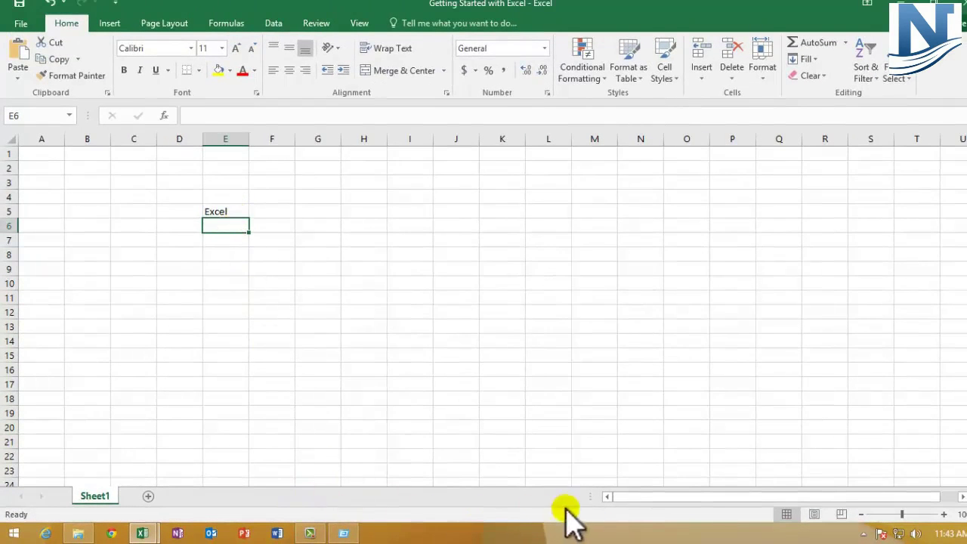
left_click_drag(667, 498, 720, 500)
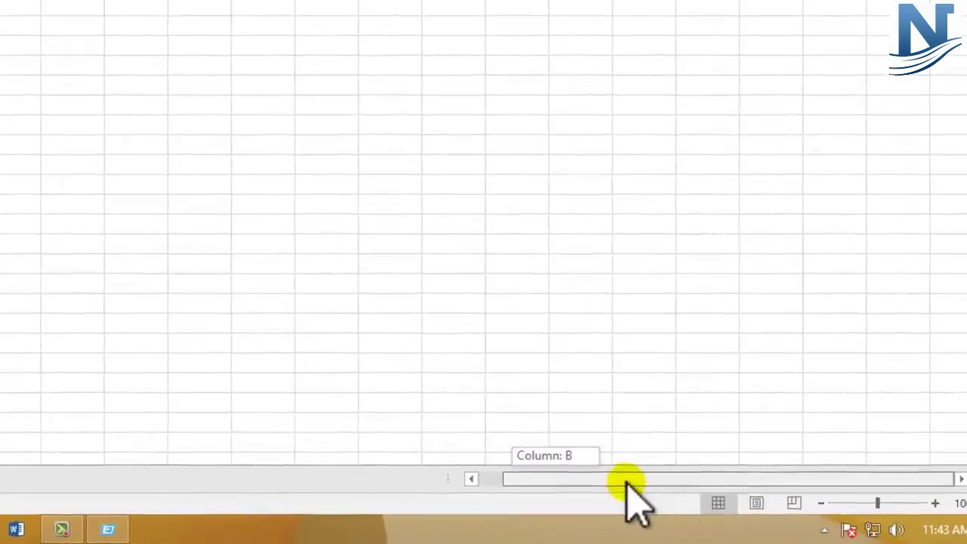
left_click_drag(626, 484, 476, 479)
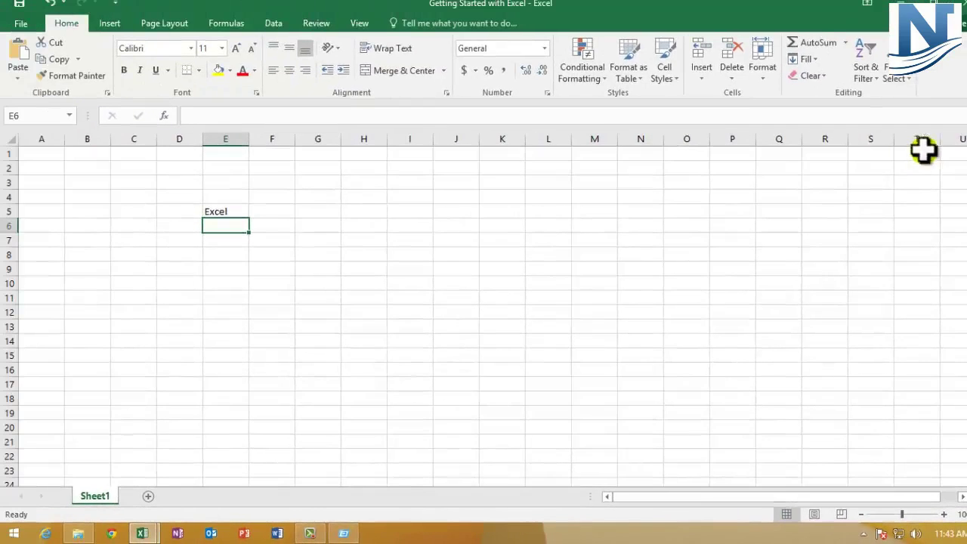
left_click_drag(669, 496, 647, 510)
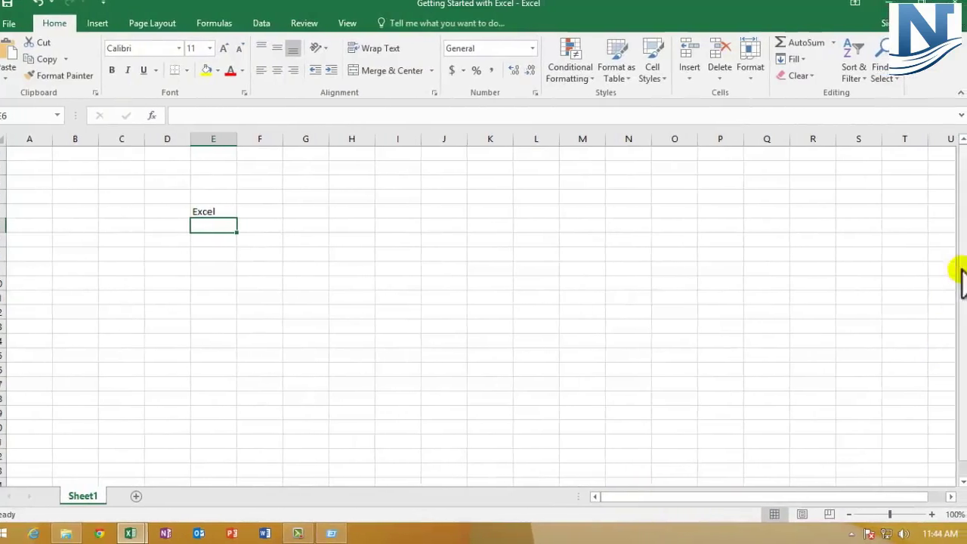
left_click_drag(960, 265, 960, 325)
mouse_move(960, 269)
left_mouse_down()
mouse_move(956, 248)
mouse_move(958, 291)
mouse_move(959, 257)
left_mouse_up()
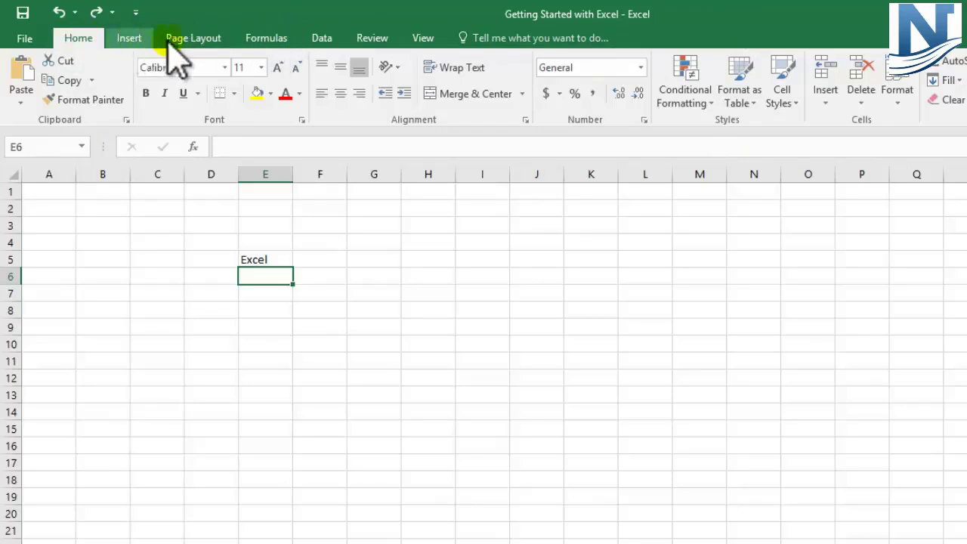
Review the ribbon commands for inserting, page layout, formulas, data, reviewing and viewing, and return to the Home commands
left_click(142, 41)
left_click(190, 41)
left_click(267, 39)
left_click(324, 40)
left_click(373, 39)
left_click(420, 39)
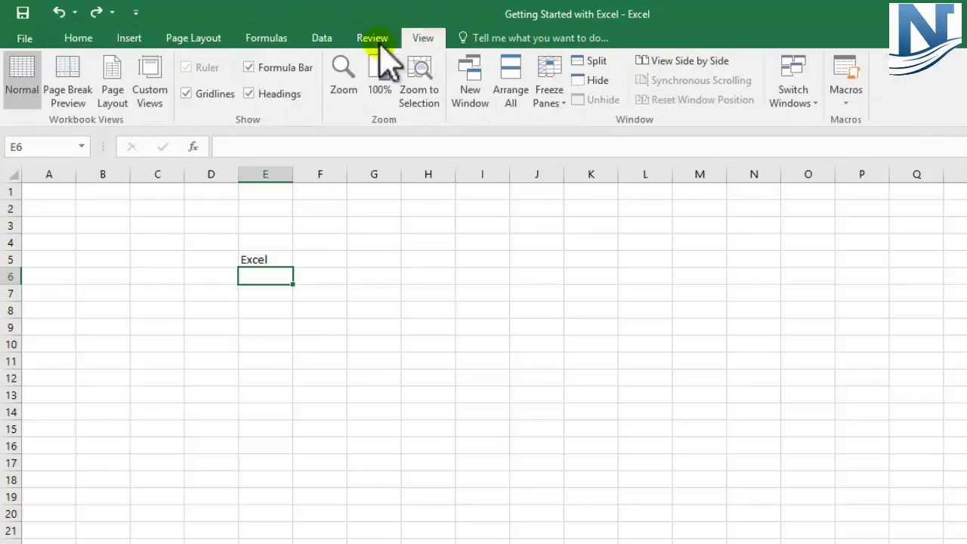
left_click(96, 39)
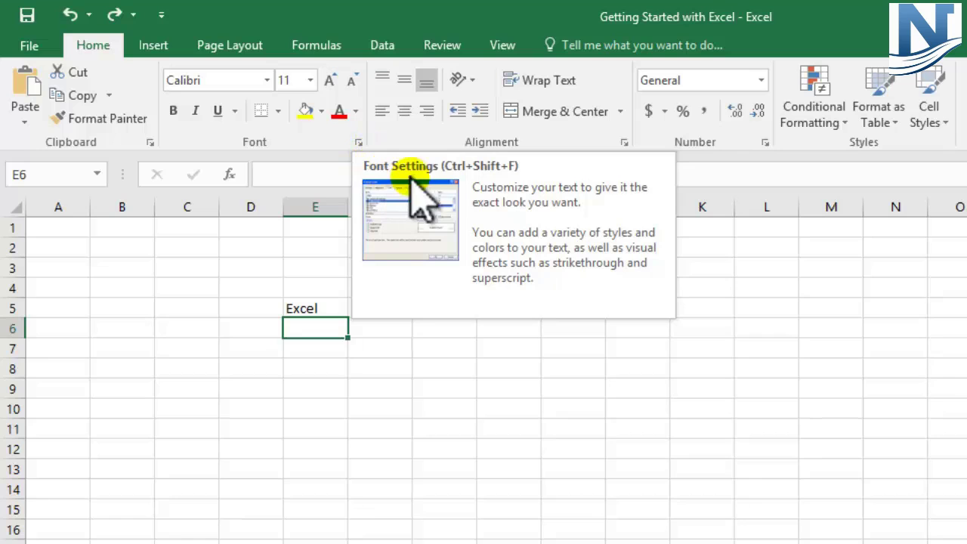
Review the number, alignment, font, border, fill and protection settings in the Format Cells dialog for cell E6
left_click(359, 143)
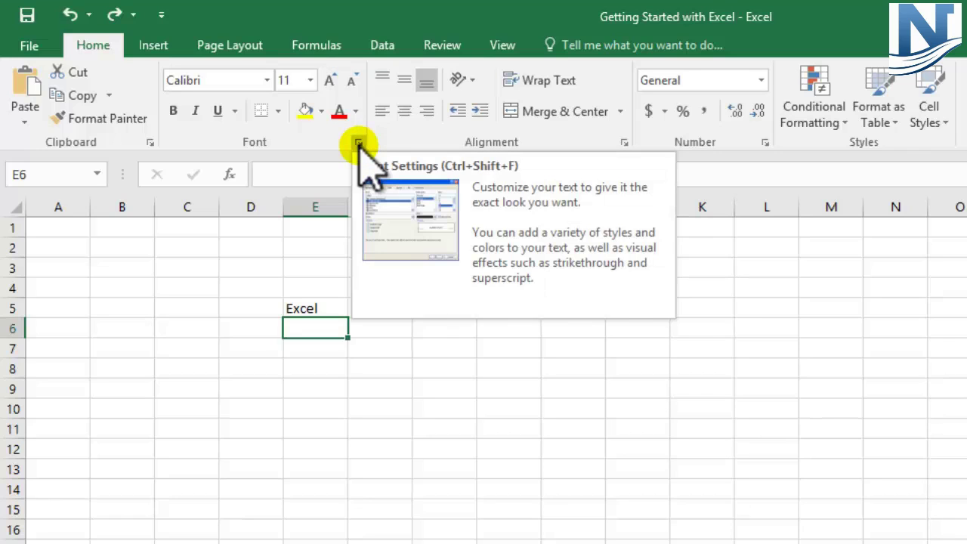
left_click(359, 143)
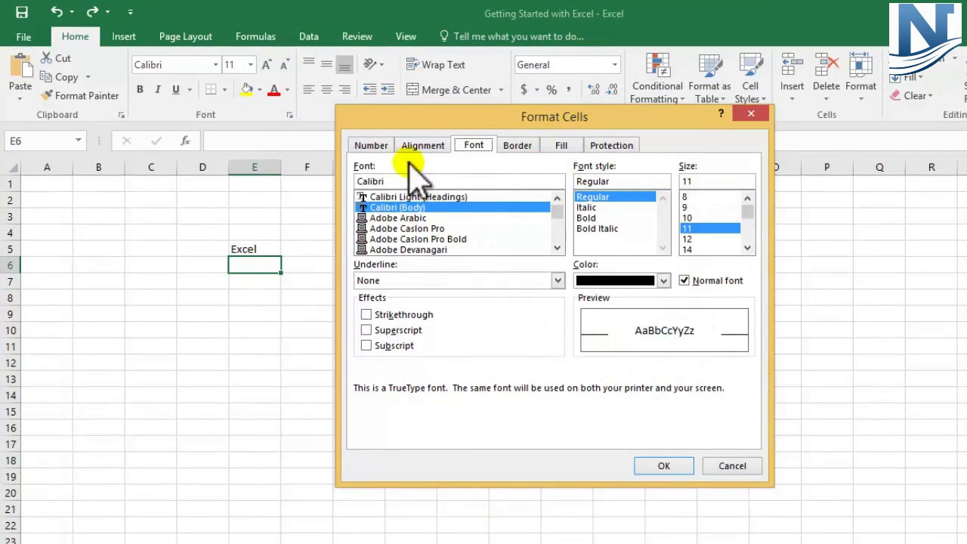
left_click(374, 147)
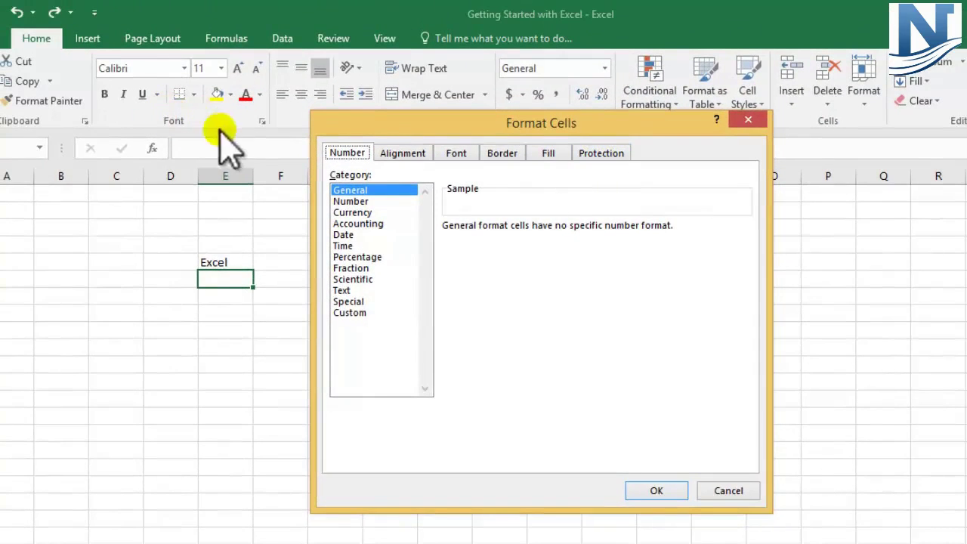
left_click(385, 153)
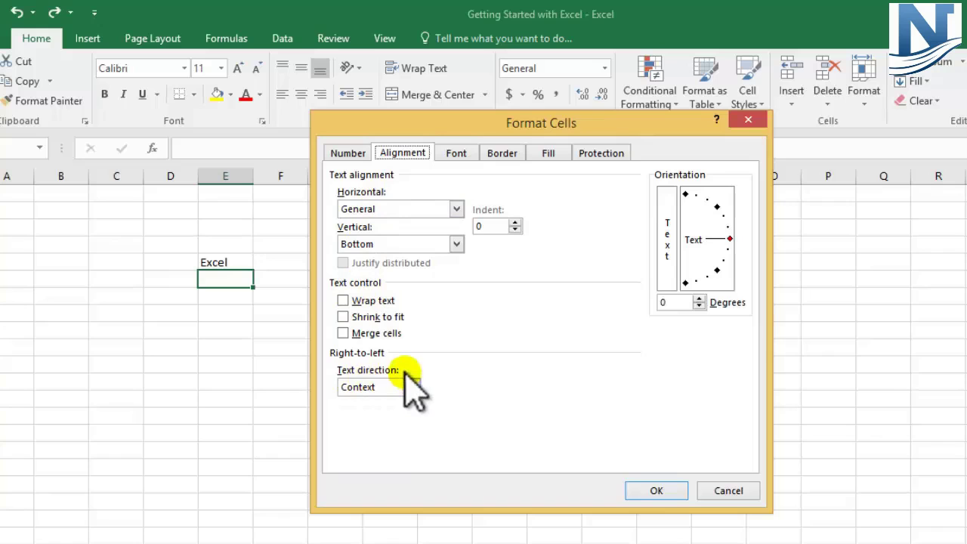
left_click(457, 153)
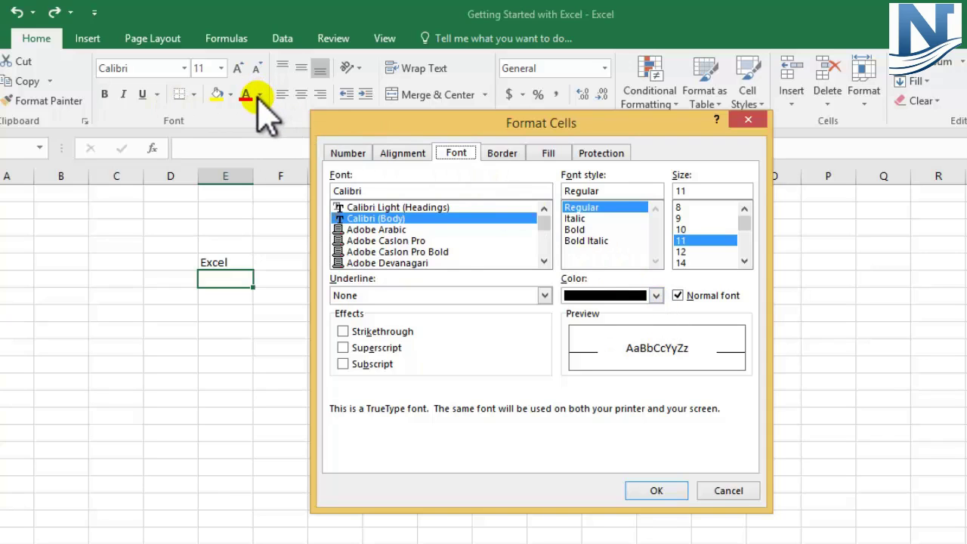
left_click(501, 154)
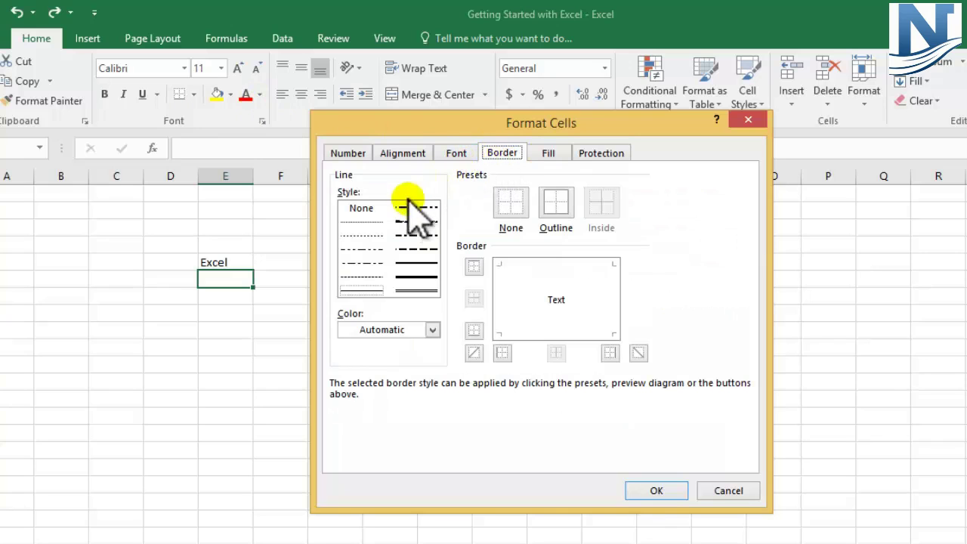
left_click(551, 154)
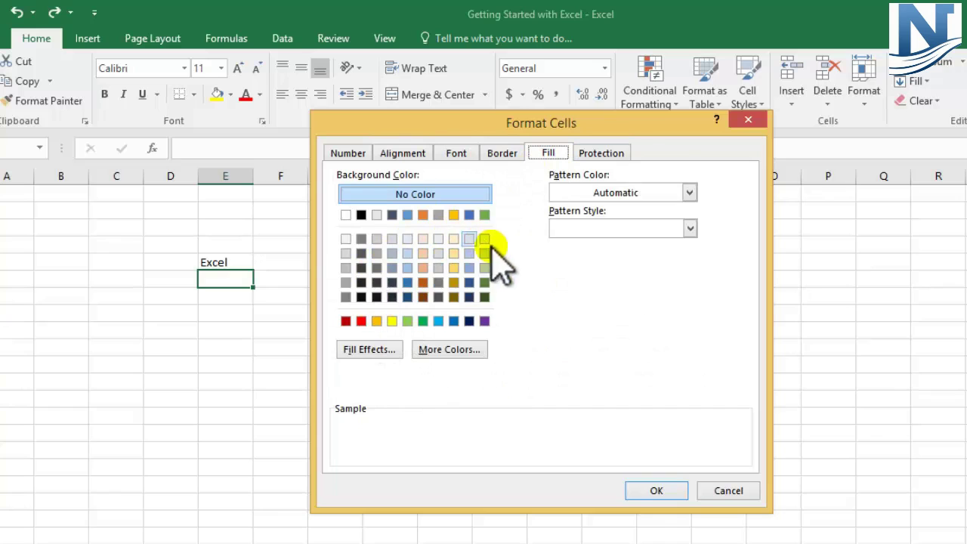
left_click(597, 154)
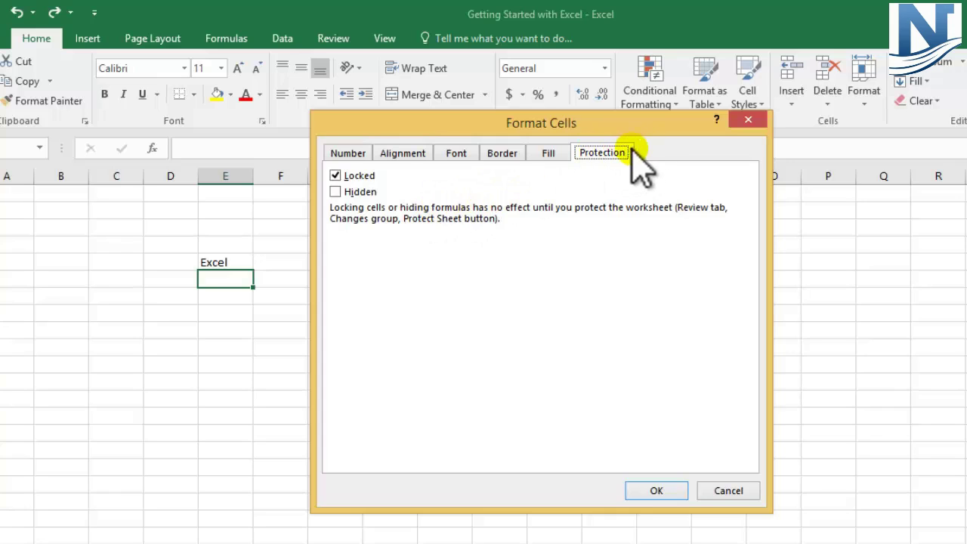
left_click(748, 122)
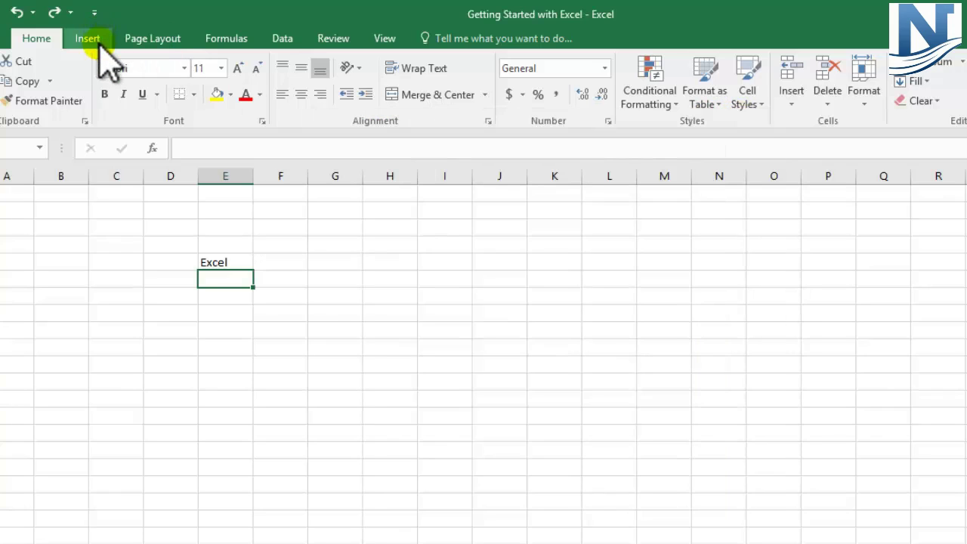
left_click(88, 40)
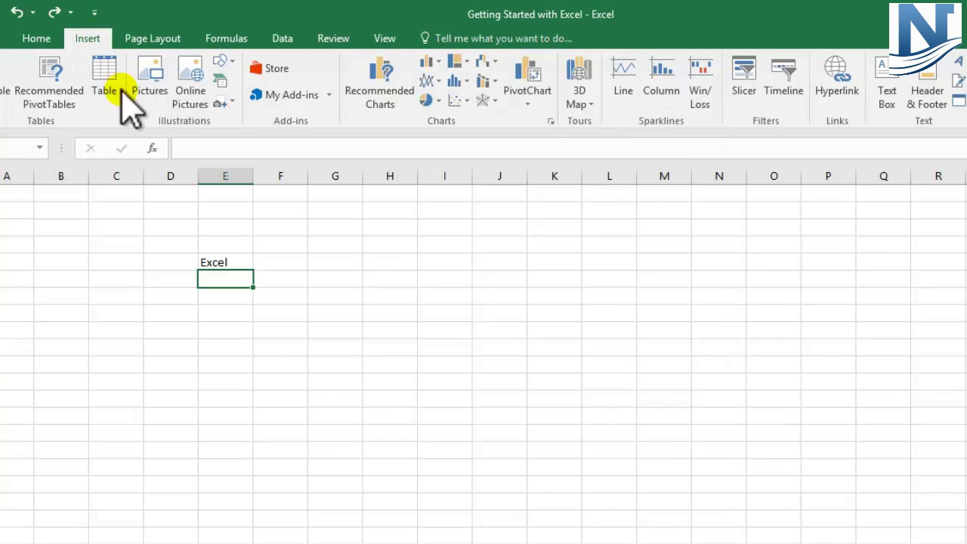
left_click(321, 295)
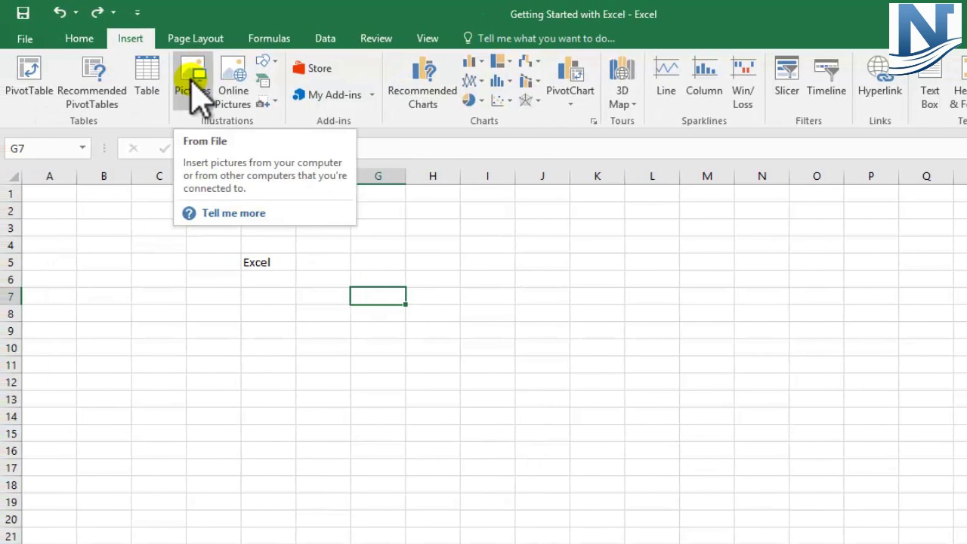
left_click(192, 79)
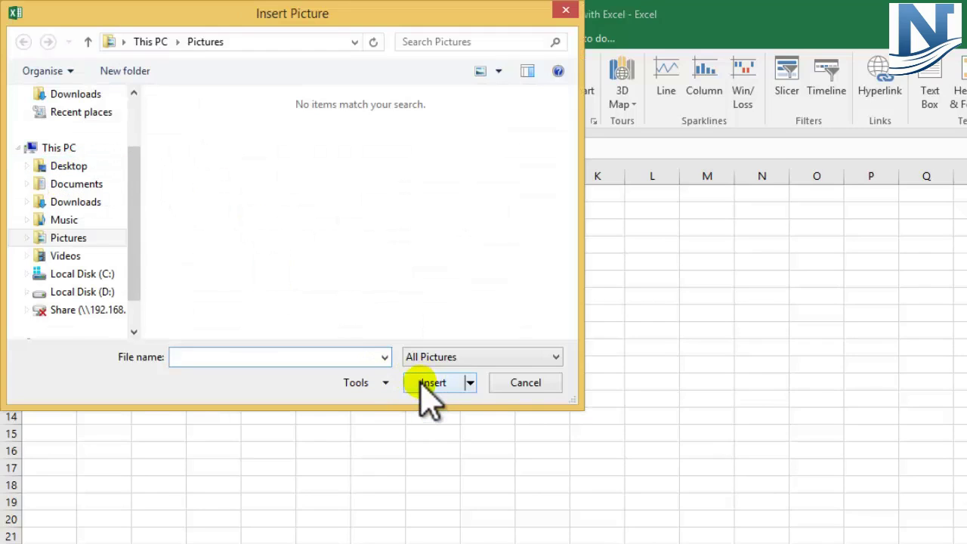
left_click(526, 384)
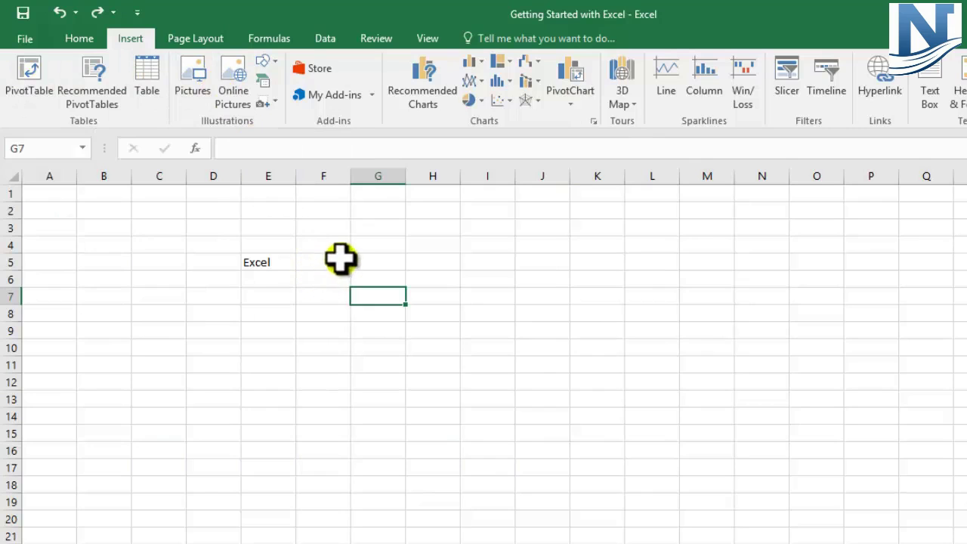
left_click(378, 260)
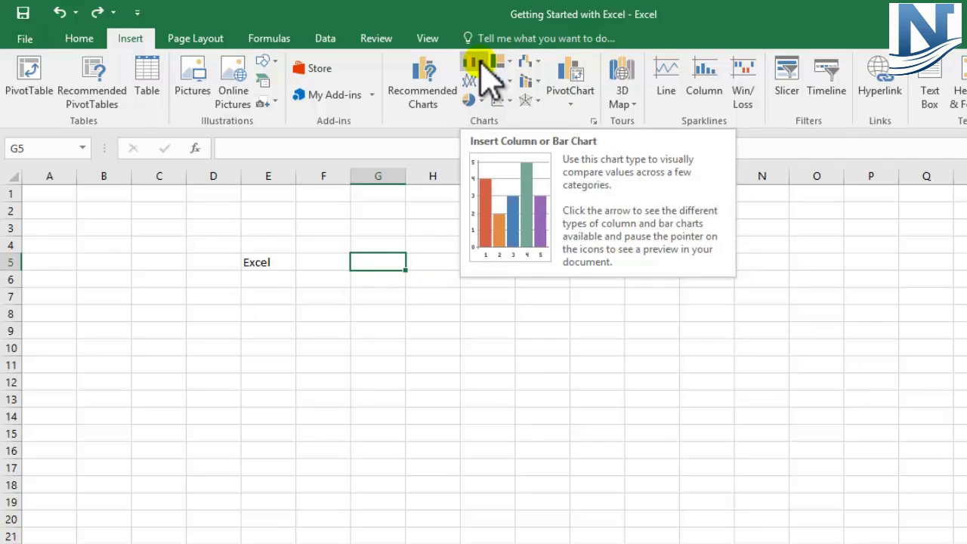
Draw a rectangle about 0.98" high and 2.08" wide from cell F2 to I7, beside the Excel text
left_click(271, 62)
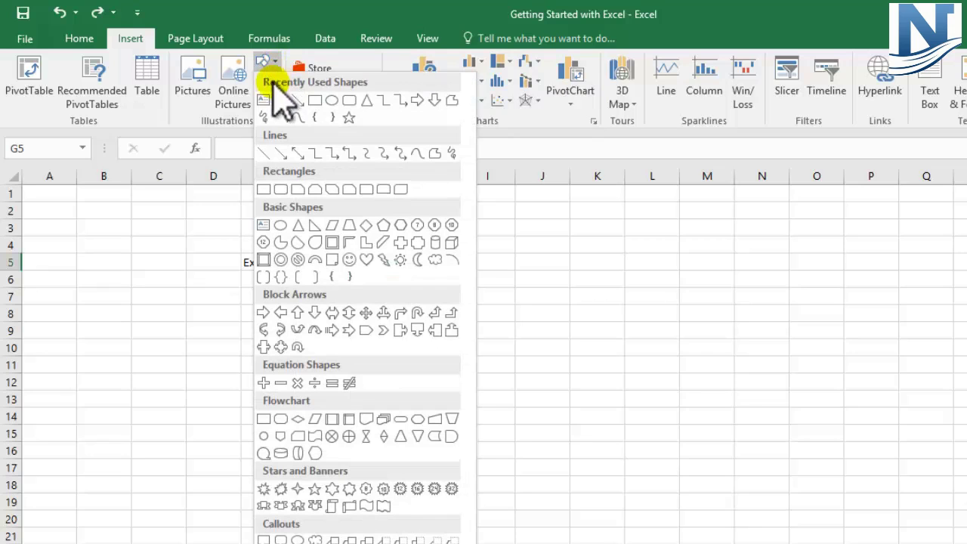
left_click(268, 77)
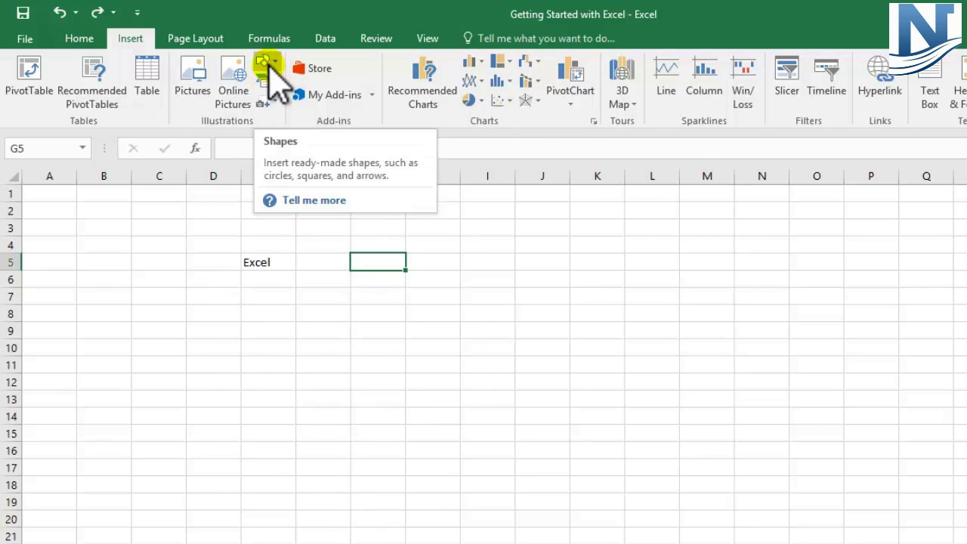
left_click(269, 67)
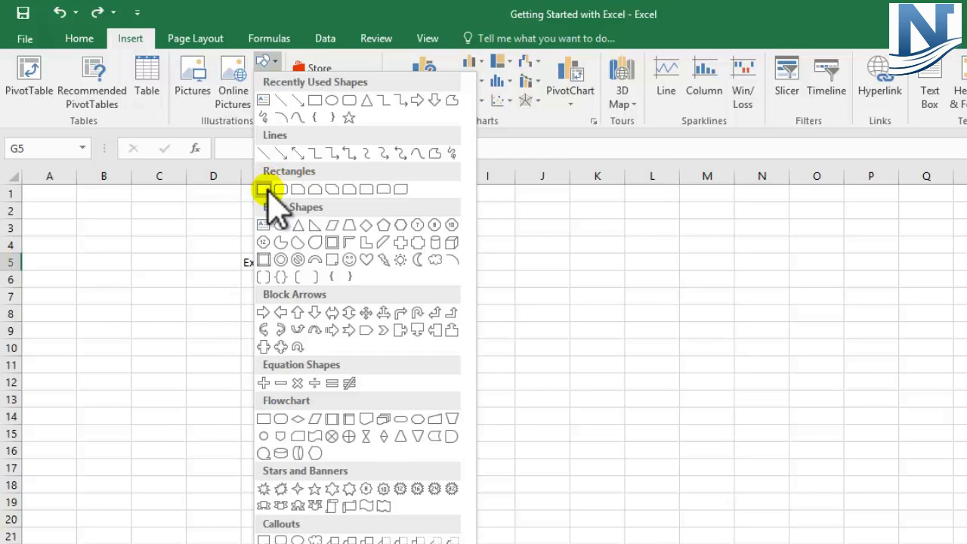
left_click(265, 190)
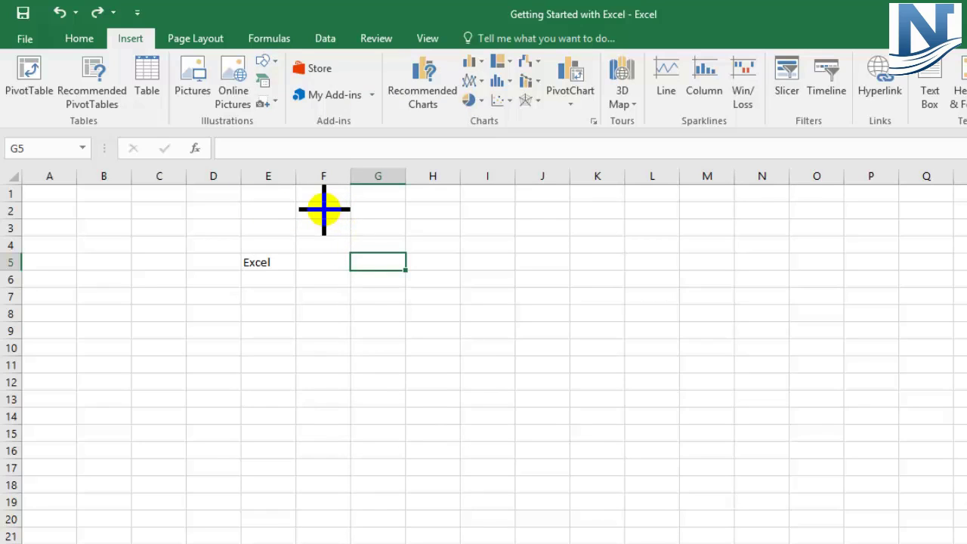
mouse_move(324, 209)
left_mouse_down()
mouse_move(376, 241)
mouse_move(477, 272)
mouse_move(495, 289)
left_mouse_up()
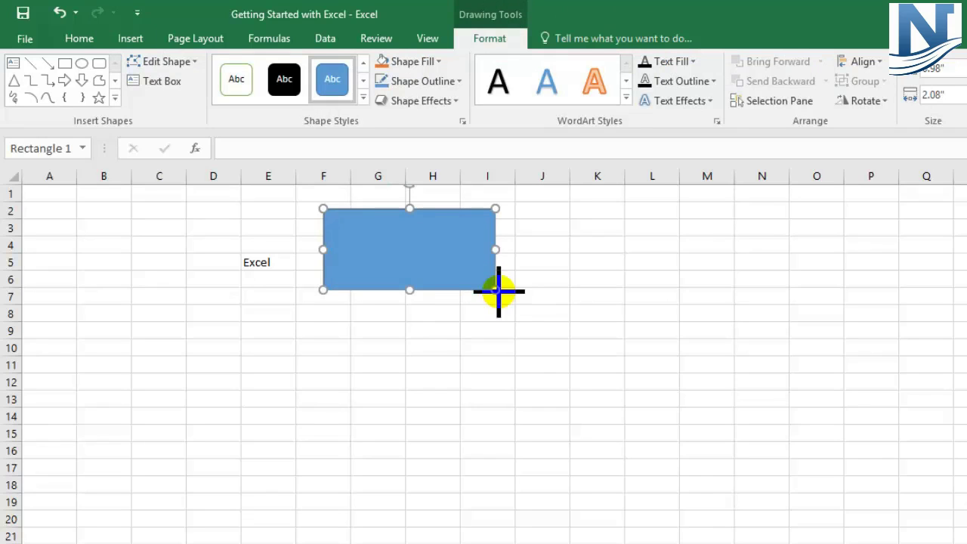
Resize the rectangle to about 1.04" high and 2.08" wide
left_click_drag(499, 291, 435, 261)
left_click_drag(419, 254, 496, 295)
left_click(583, 307)
Change the rectangle's shape fill to a light gold theme color
left_click(386, 260)
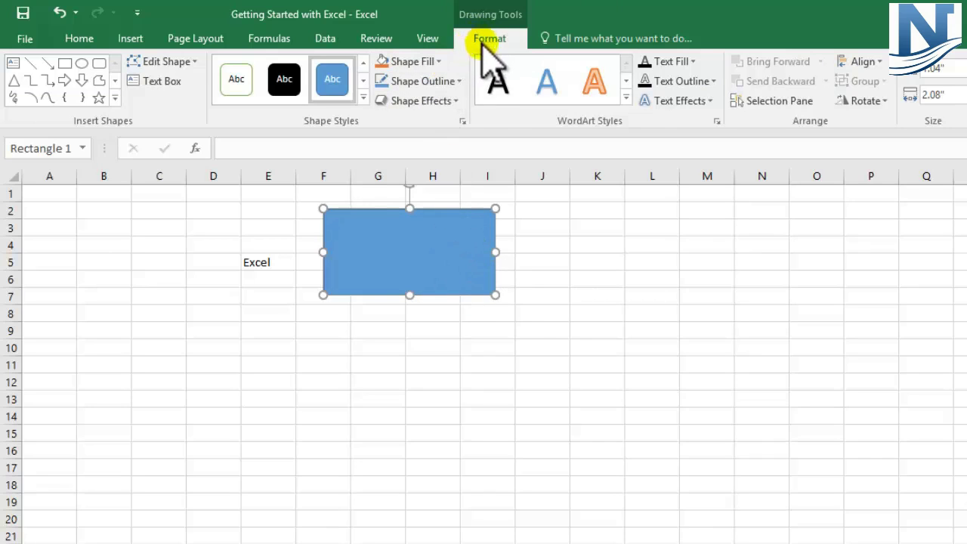
left_click(531, 346)
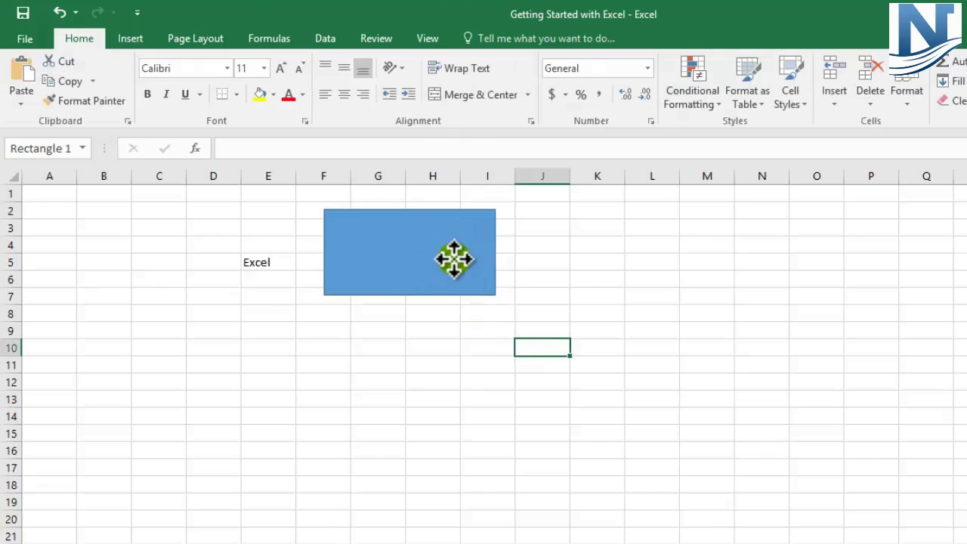
left_click(453, 259)
left_click(490, 39)
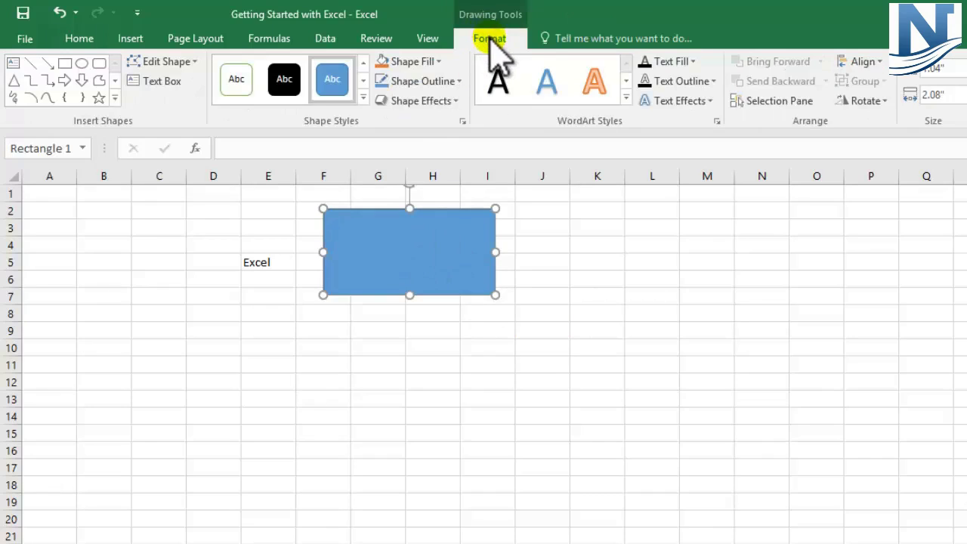
left_click(440, 61)
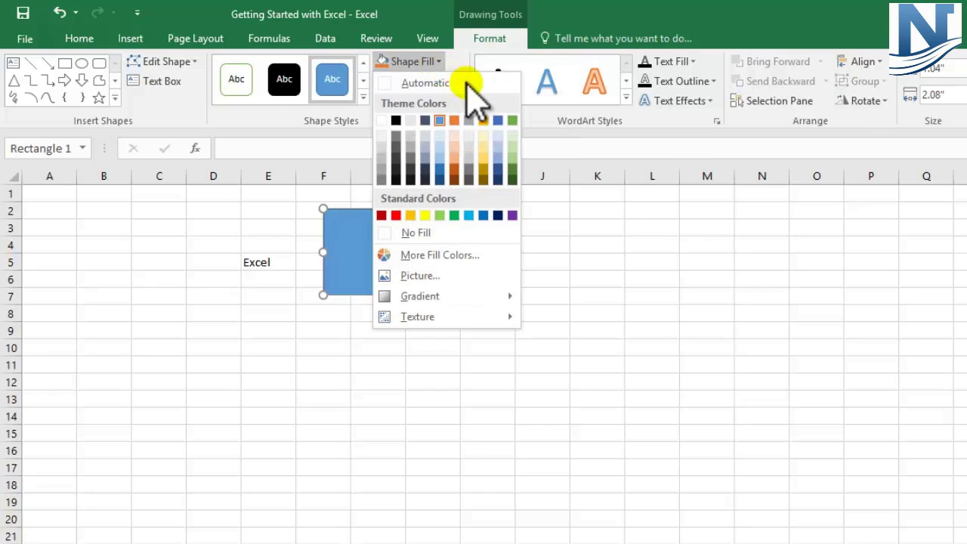
left_click(484, 148)
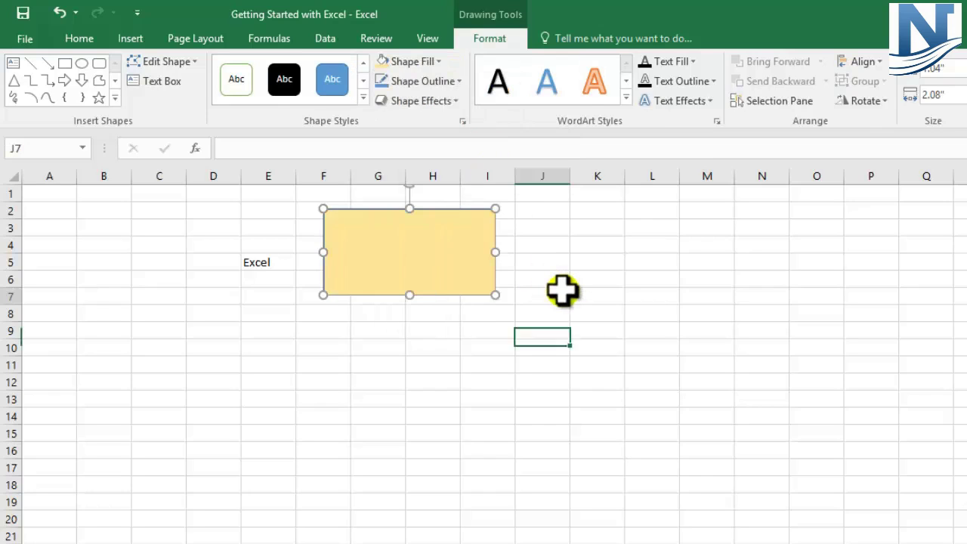
Reselect the gold rectangle and examine the page layout commands, including the page orientation choices
left_click(562, 291)
left_click(423, 230)
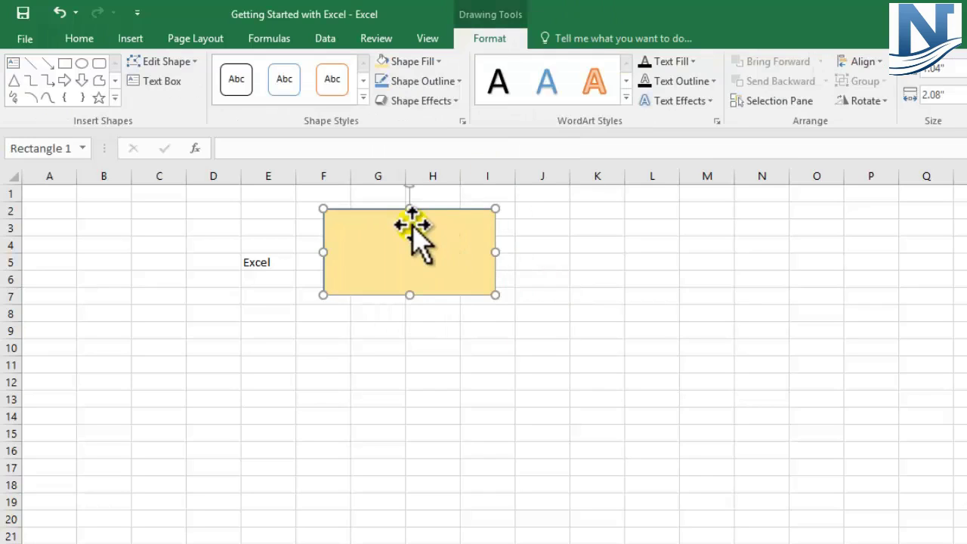
left_click(132, 39)
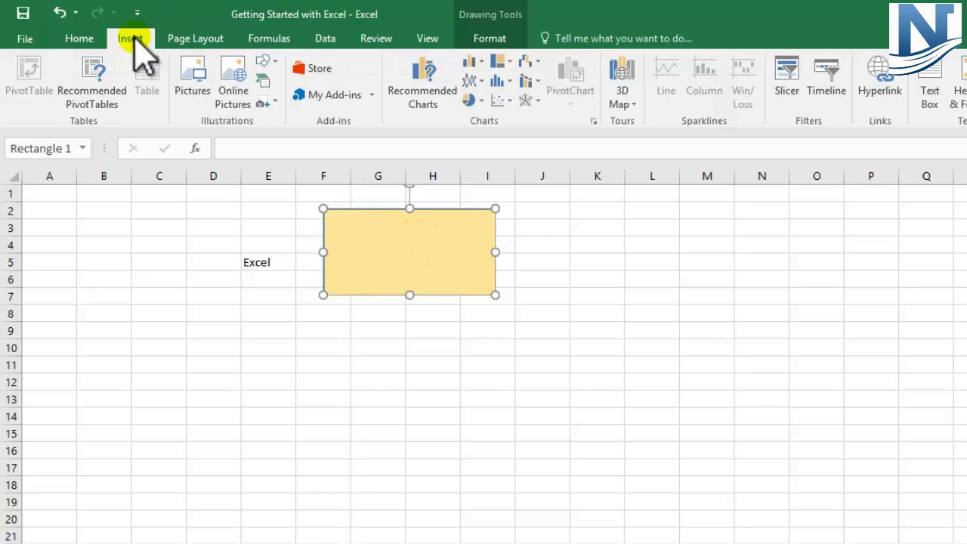
left_click(195, 39)
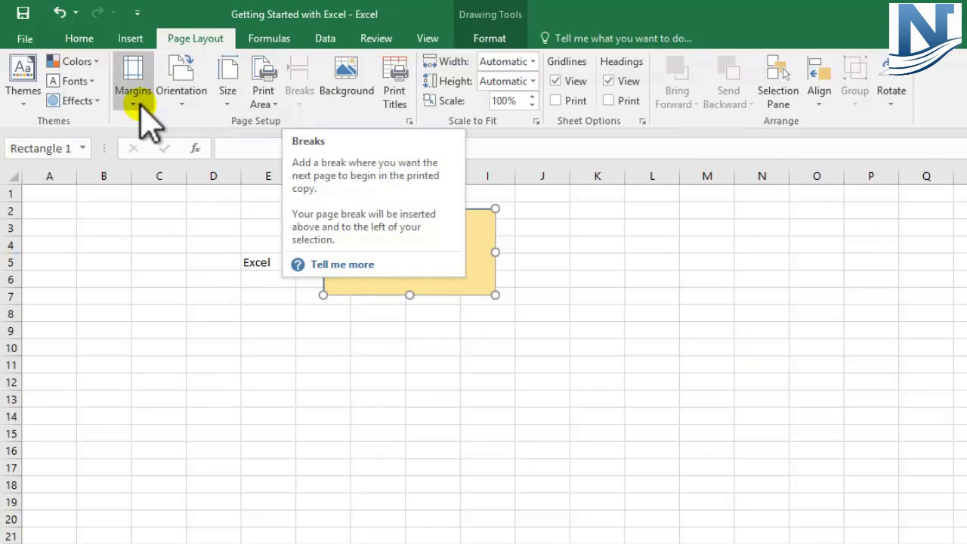
left_click(186, 108)
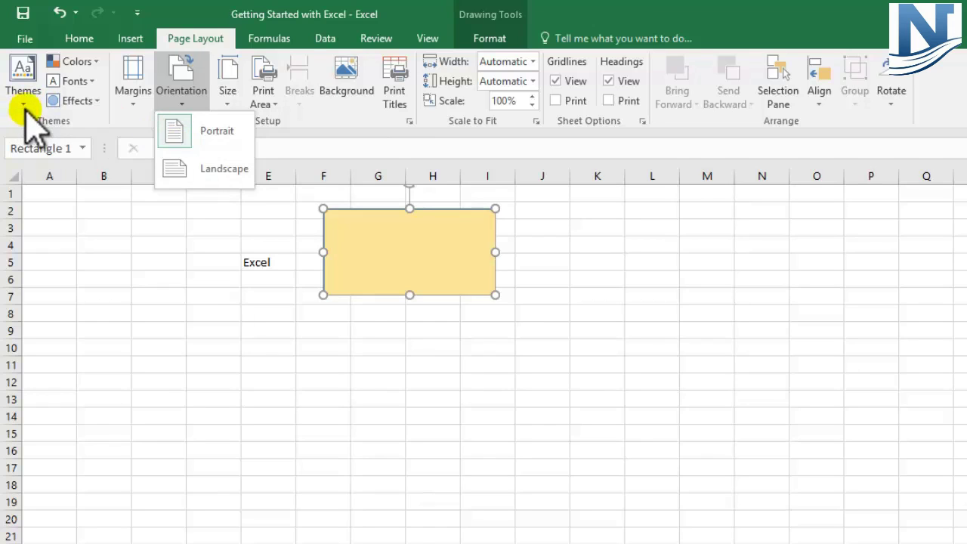
Hide the worksheet gridlines and show them again
left_click(596, 111)
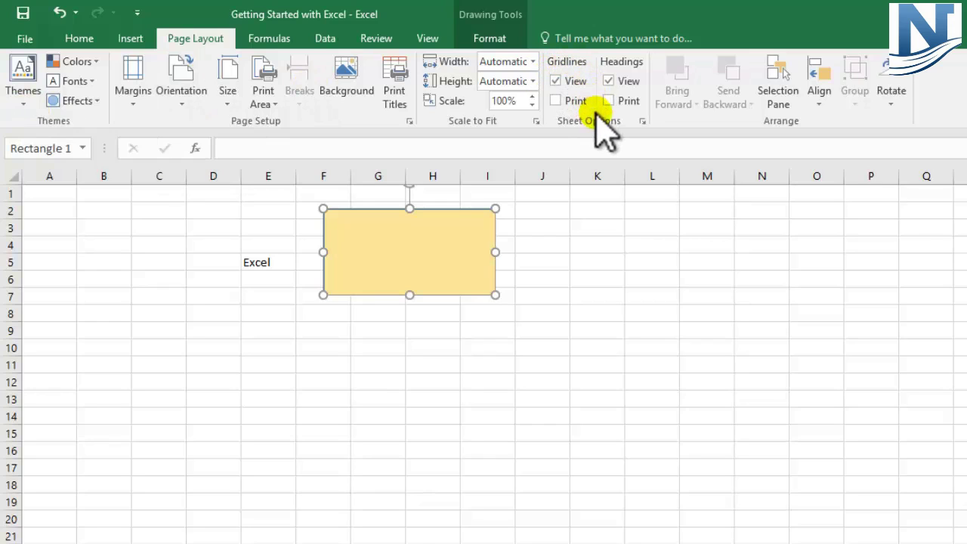
left_click(557, 81)
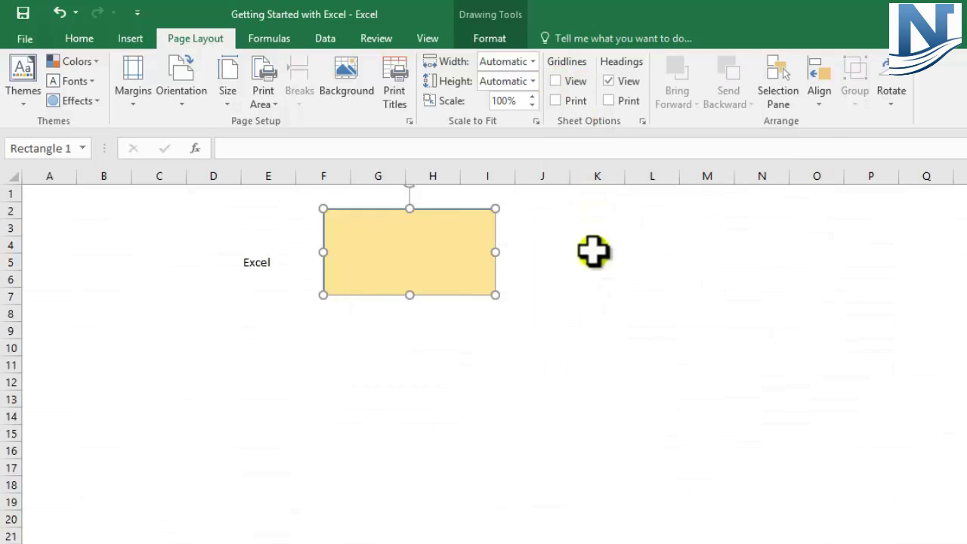
left_click(558, 81)
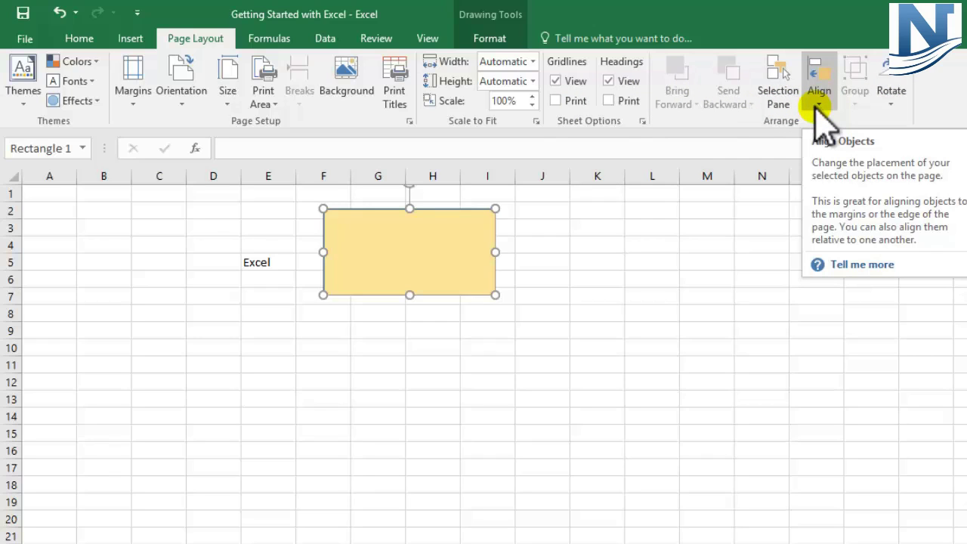
Delete the gold rectangle beside the Excel text and select cell G5
left_click(279, 39)
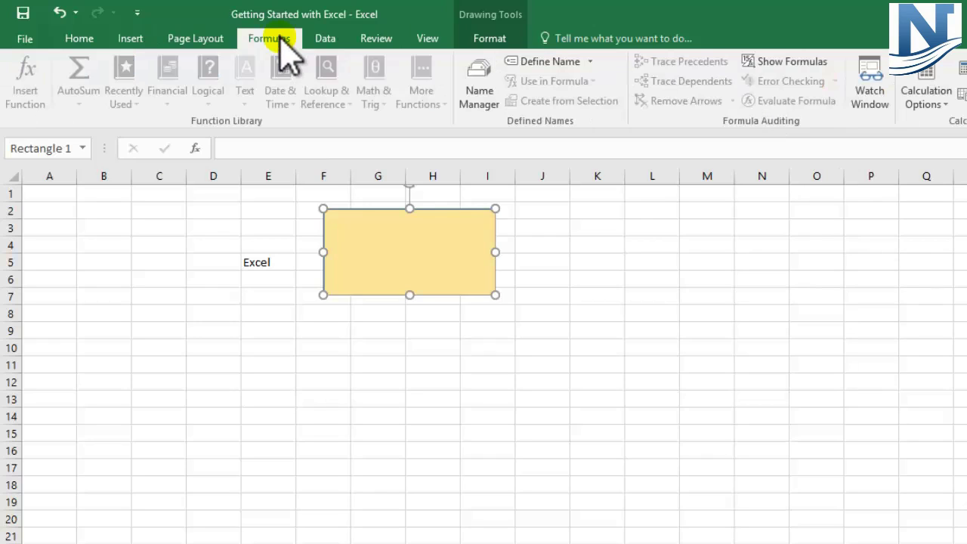
left_click(639, 280)
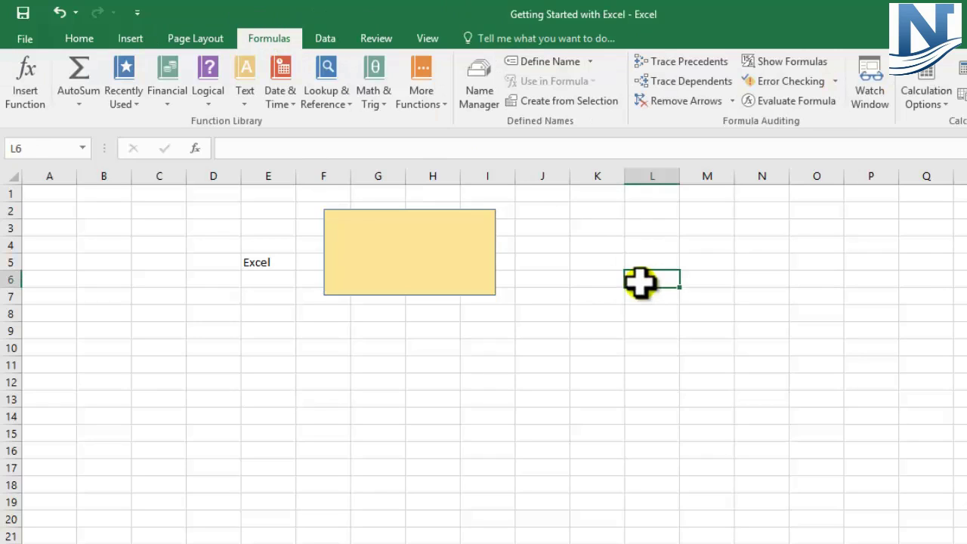
left_click(400, 270)
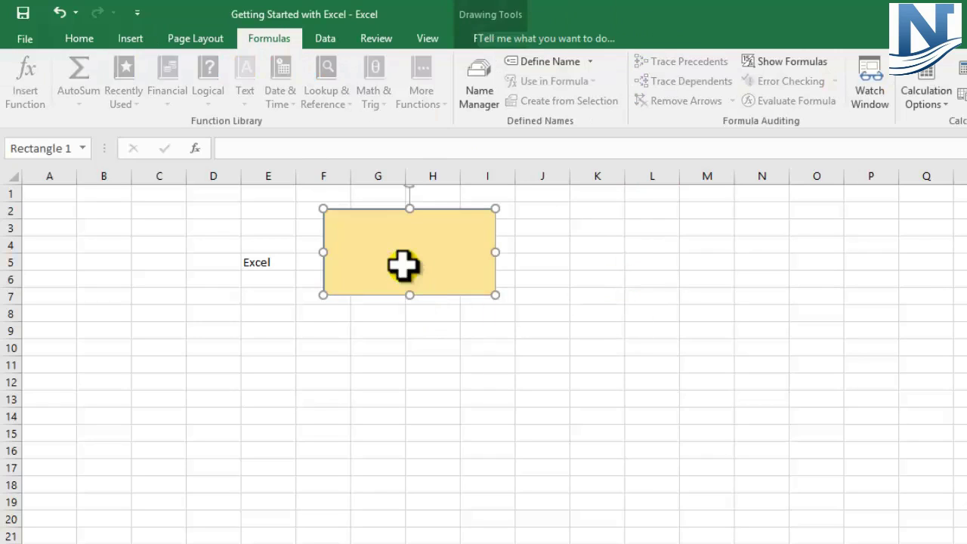
key("Delete")
left_click(403, 265)
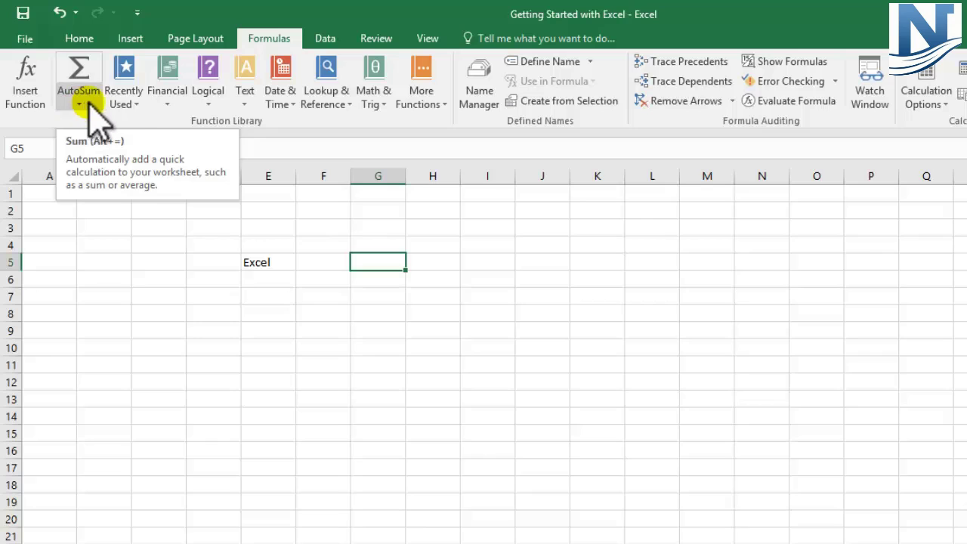
Examine the recently used, financial, logical, text, and date and time functions in the function library
left_click(138, 99)
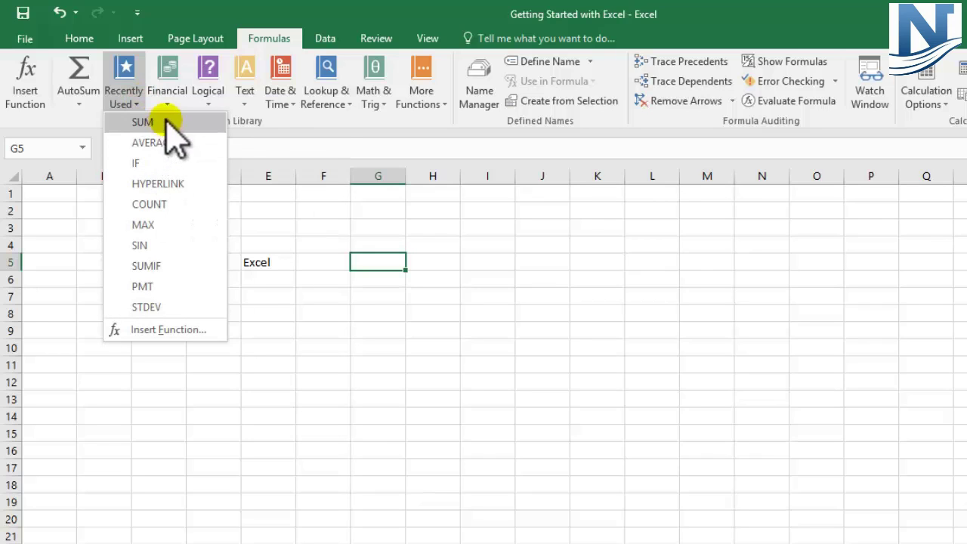
left_click(168, 105)
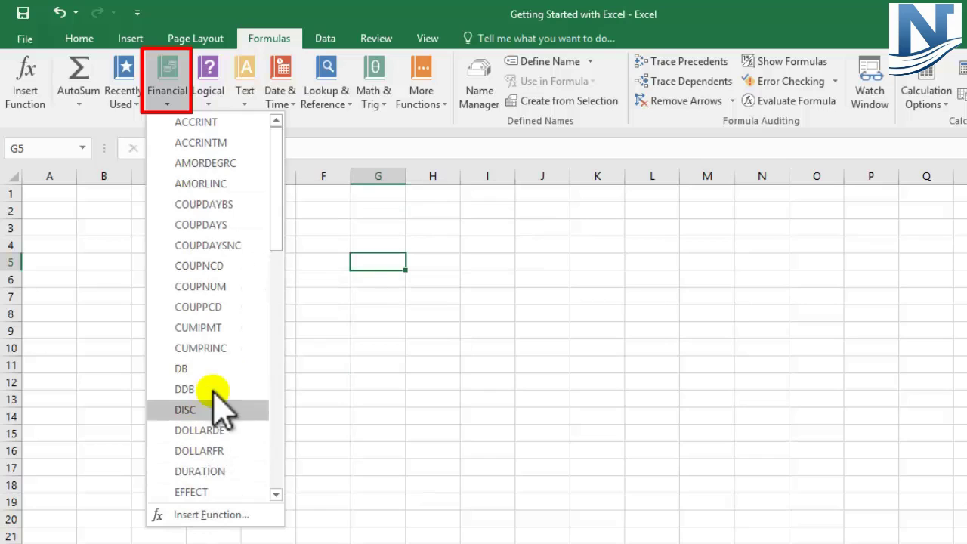
left_click_drag(275, 165, 234, 151)
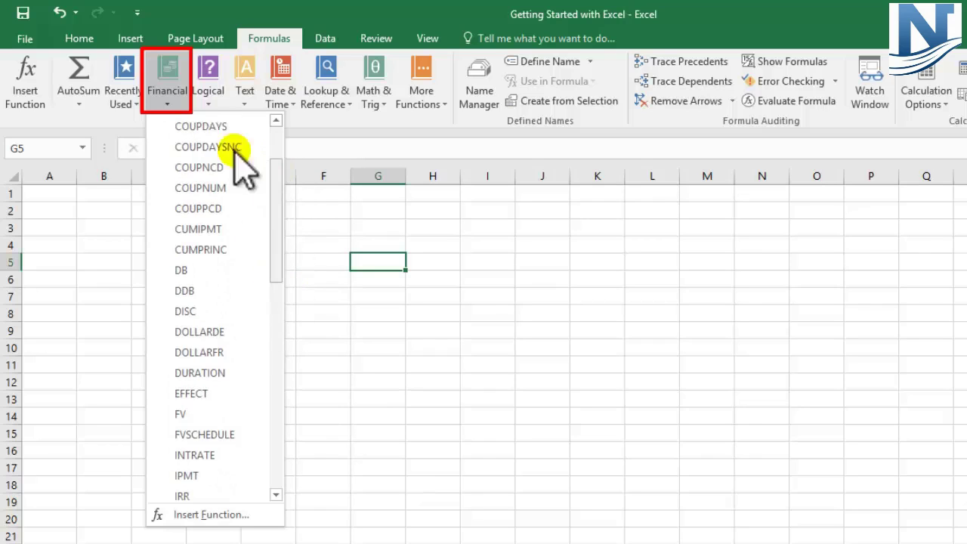
left_click(209, 97)
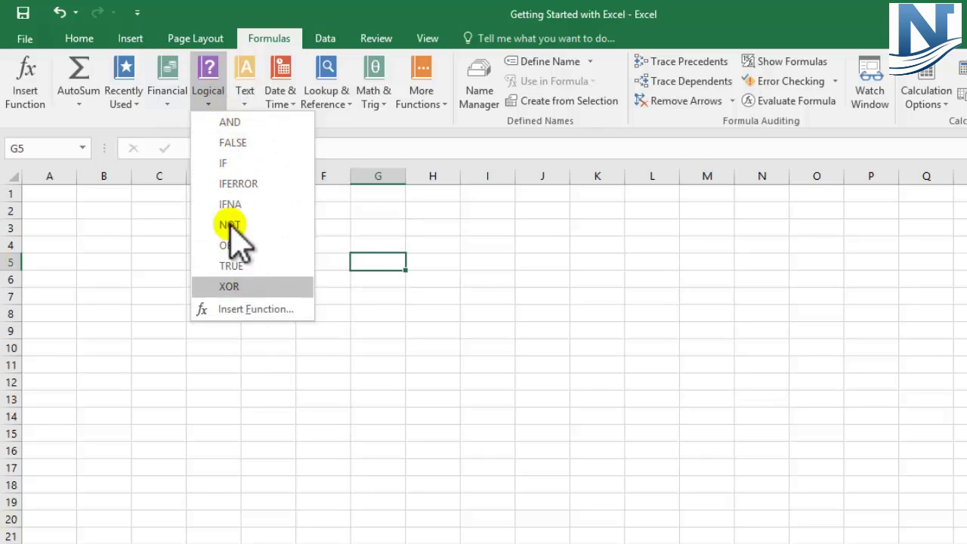
left_click(246, 105)
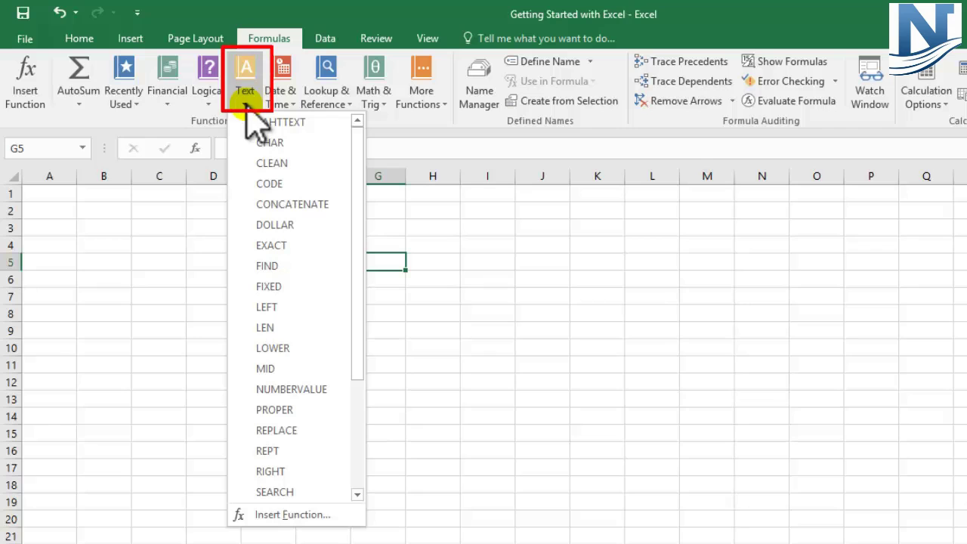
left_click(294, 106)
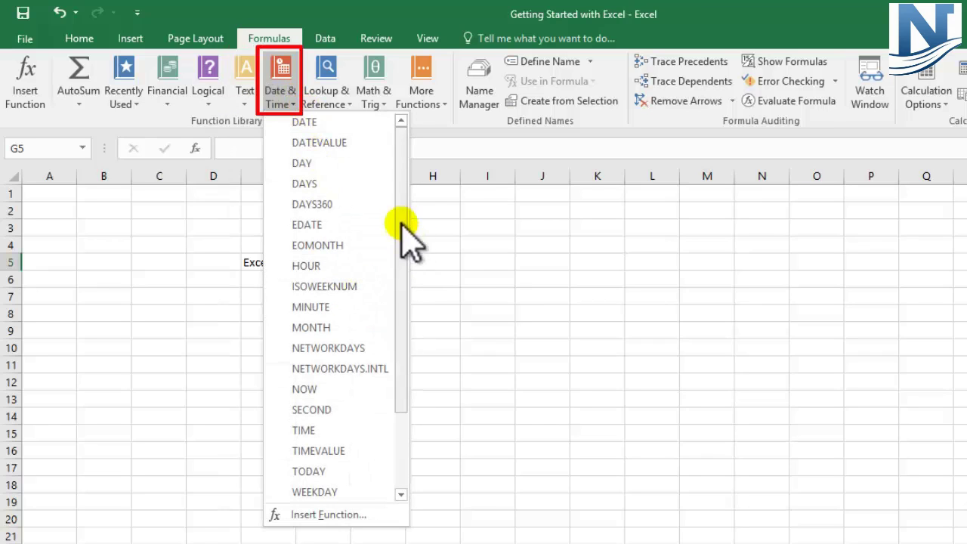
left_click_drag(400, 227, 406, 173)
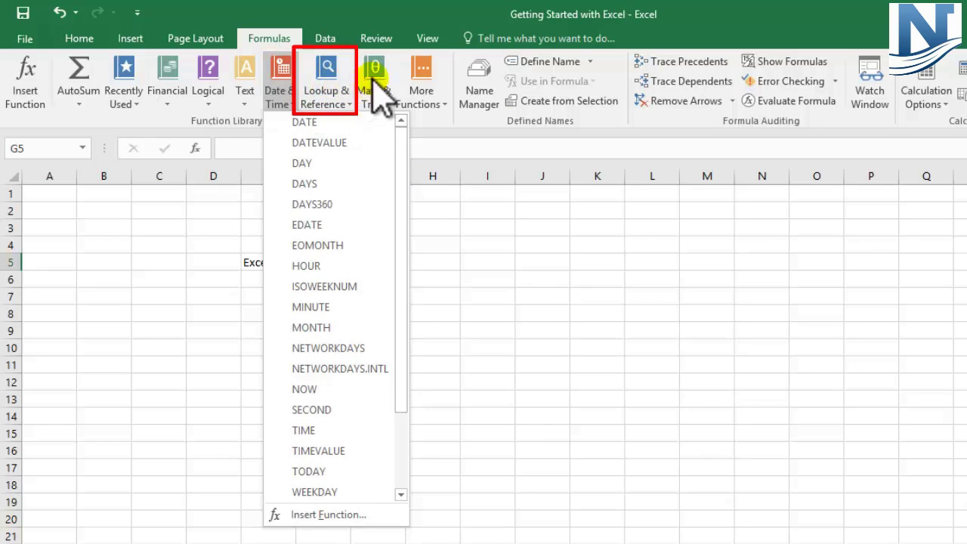
Examine the additional function categories, including Statistical, Engineering, Cube, Information and Compatibility
left_click(445, 111)
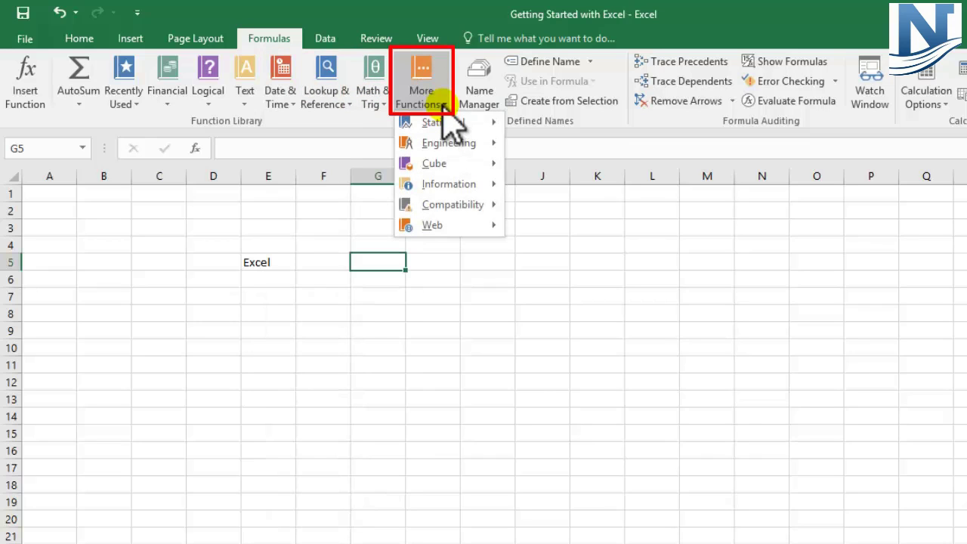
mouse_move(443, 125)
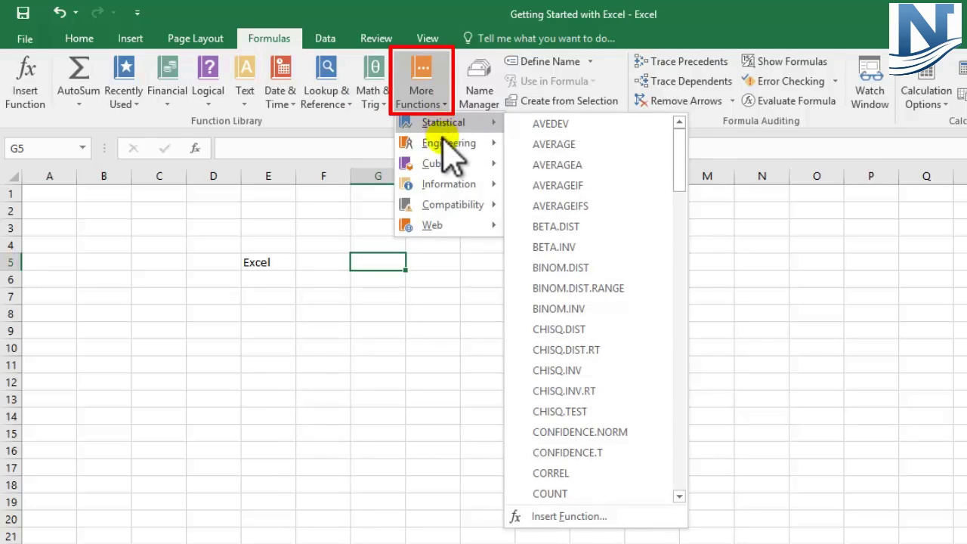
mouse_move(447, 145)
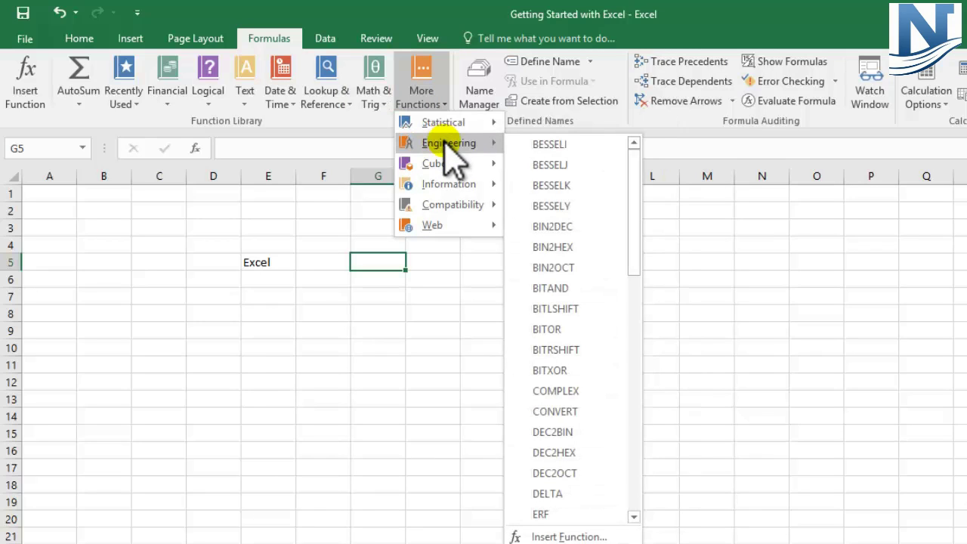
mouse_move(449, 162)
mouse_move(453, 199)
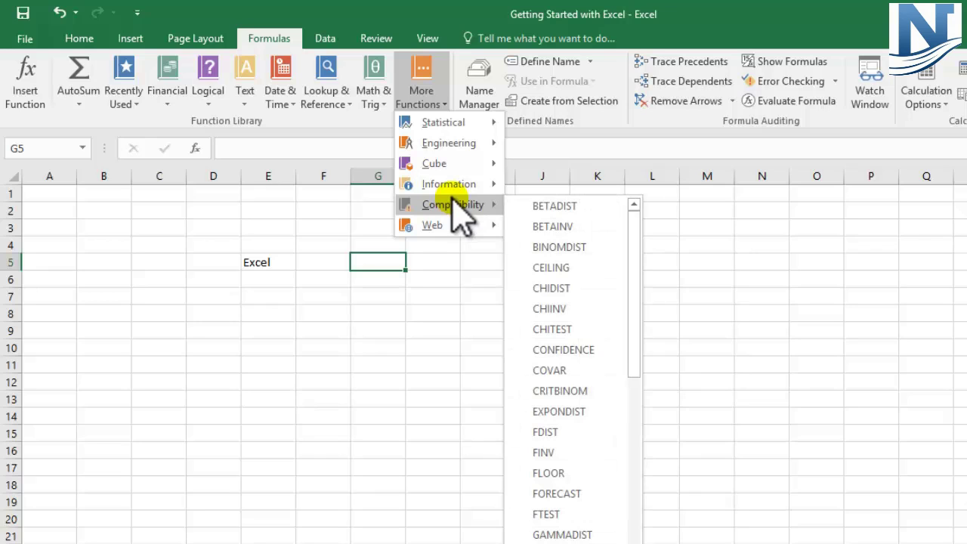
left_click(710, 219)
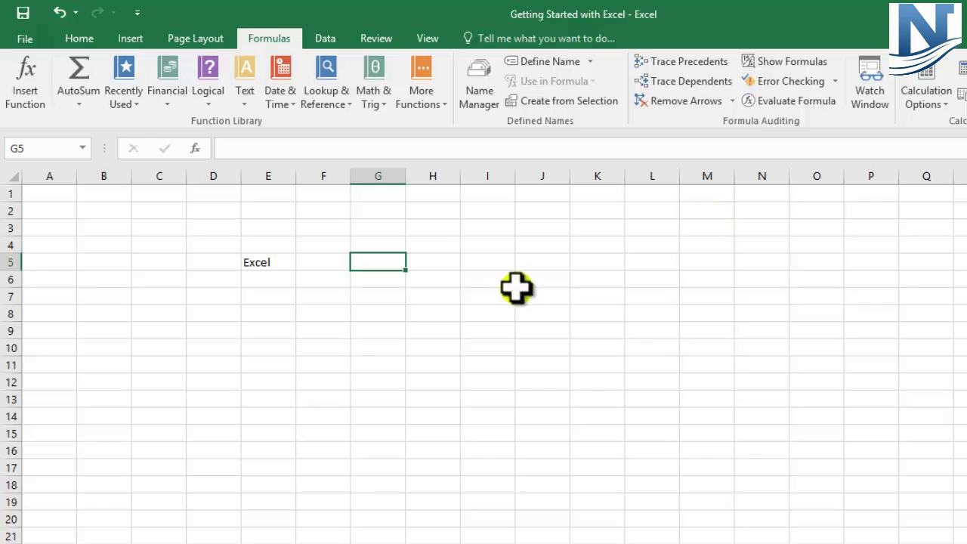
Display the commands for importing, connecting, sorting and filtering data
left_click(325, 38)
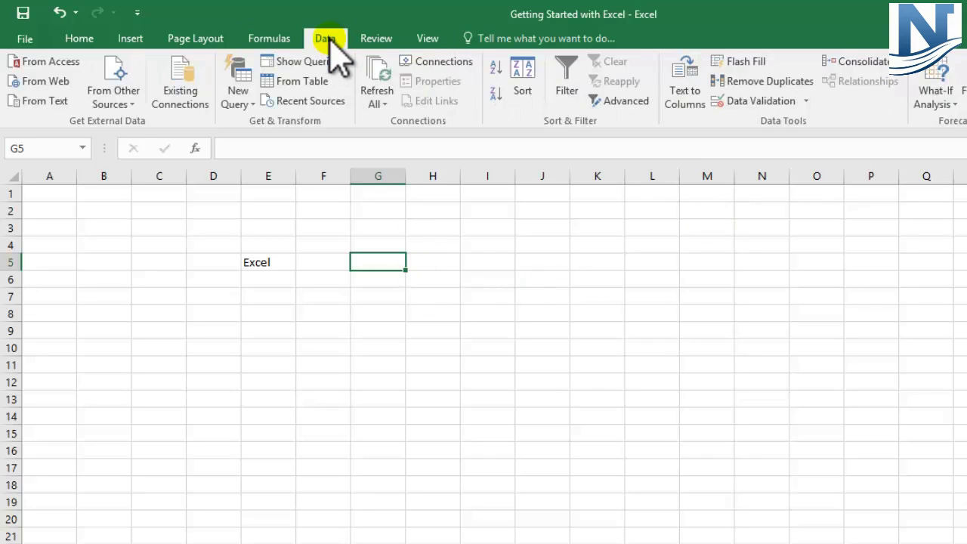